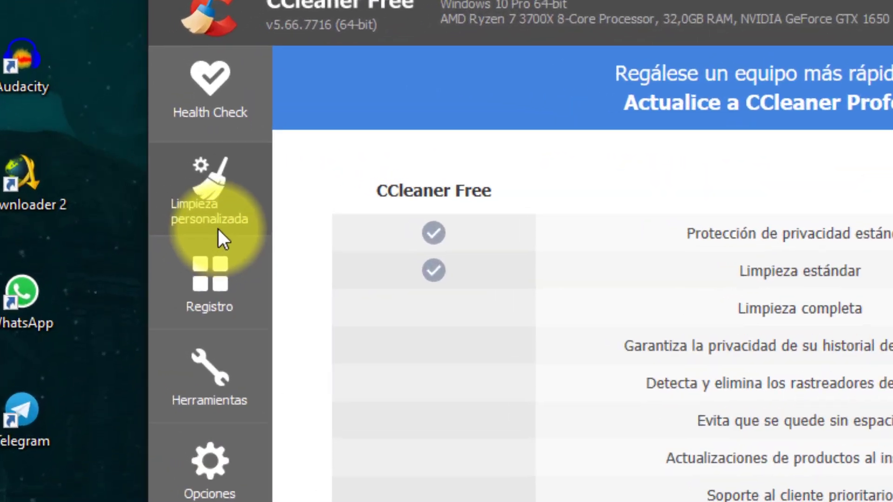
Examine the custom cleaning options for Windows and for installed programs, with a brief look at the registry cleaner's categories.
left_click(158, 161)
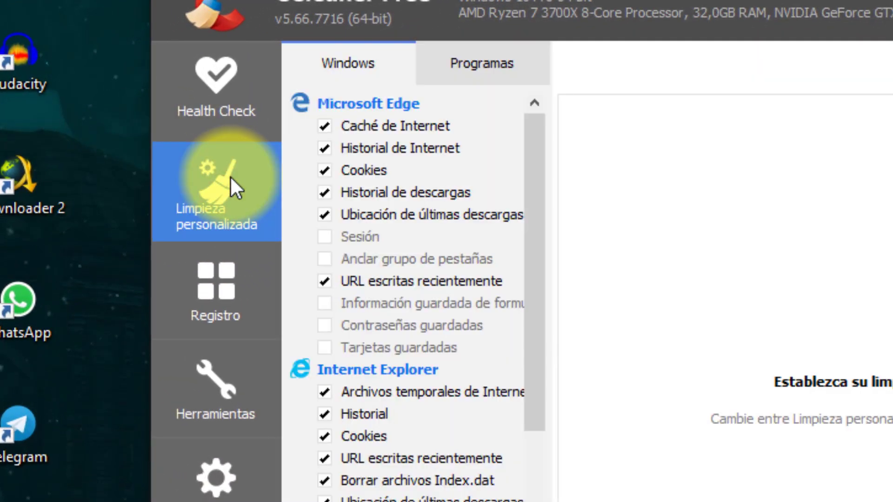
left_click(207, 279)
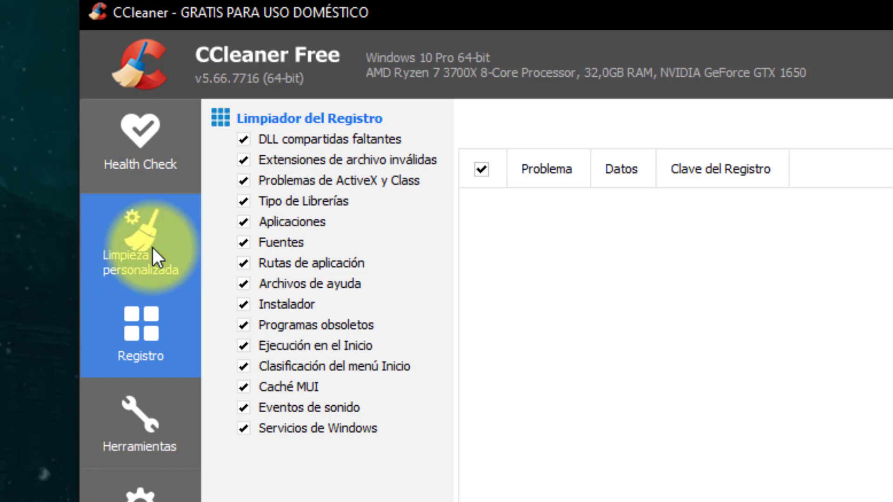
left_click(153, 247)
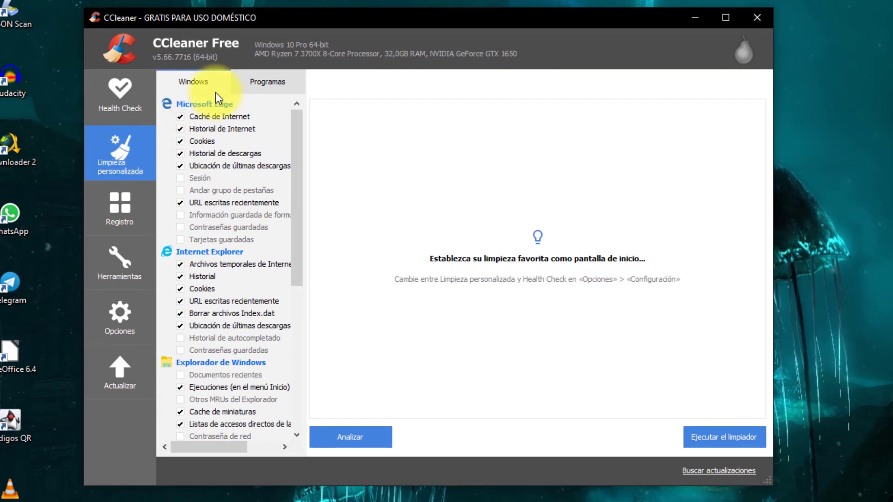
left_click(255, 83)
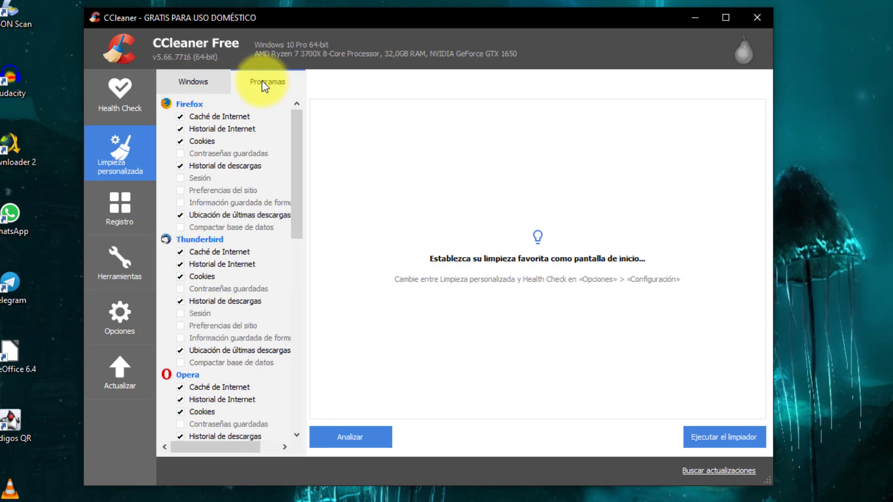
left_click(208, 85)
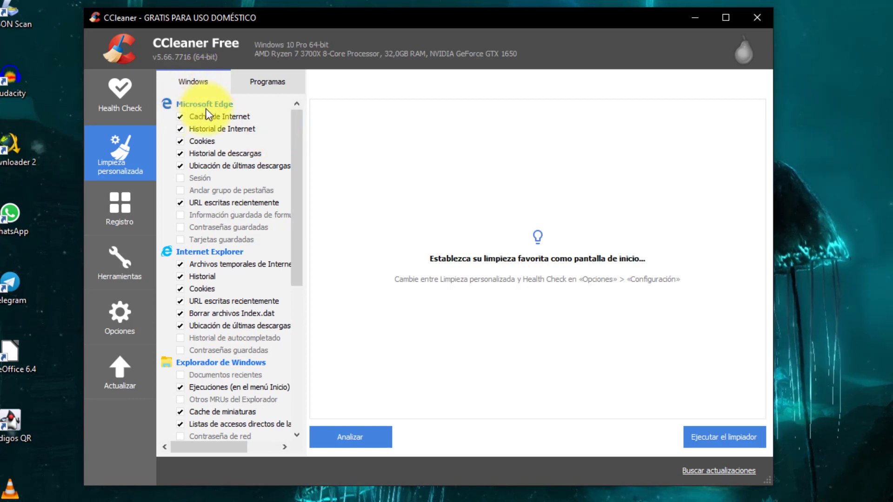
left_click_drag(294, 217, 295, 266)
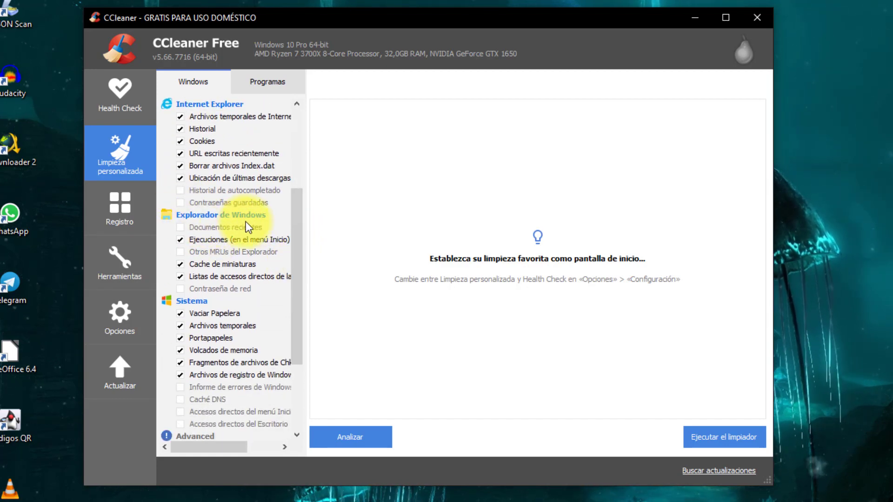
left_click_drag(291, 243, 293, 263)
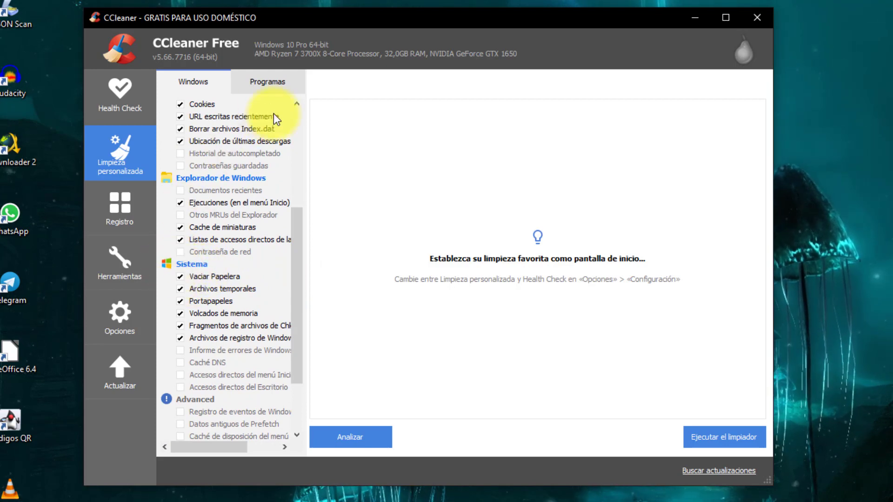
left_click(257, 83)
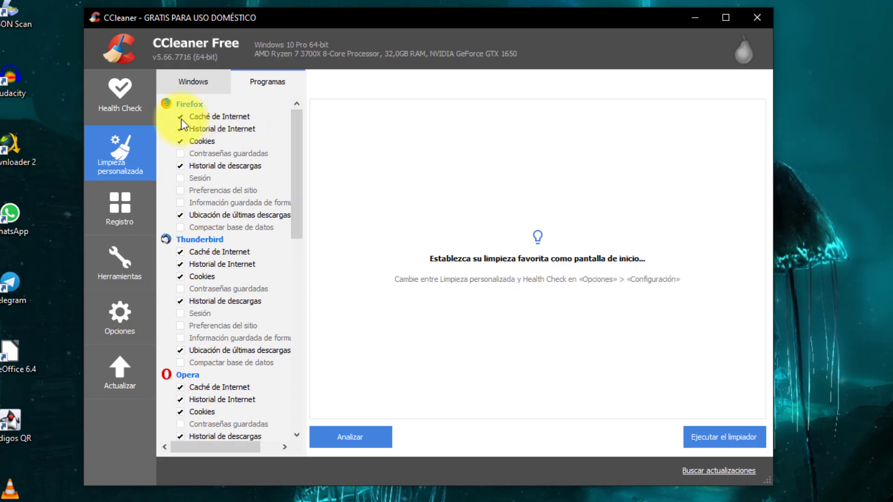
left_click_drag(296, 163, 300, 258)
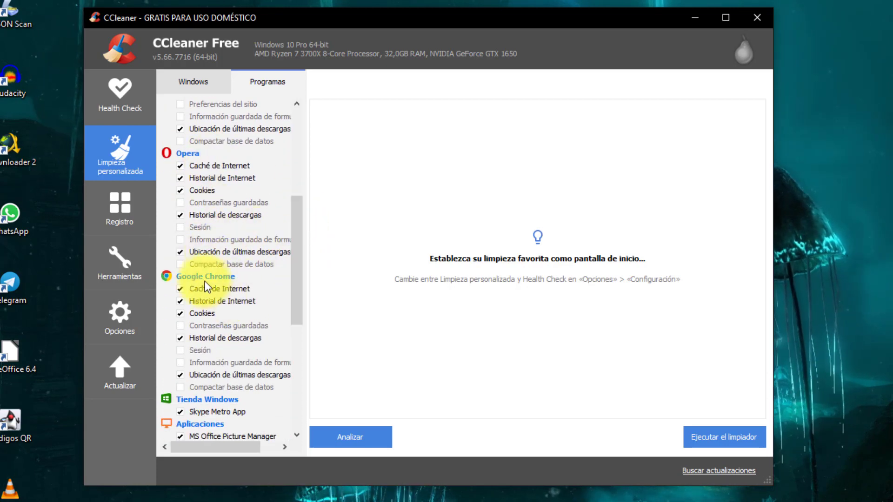
scroll(288, 267, "down", 5)
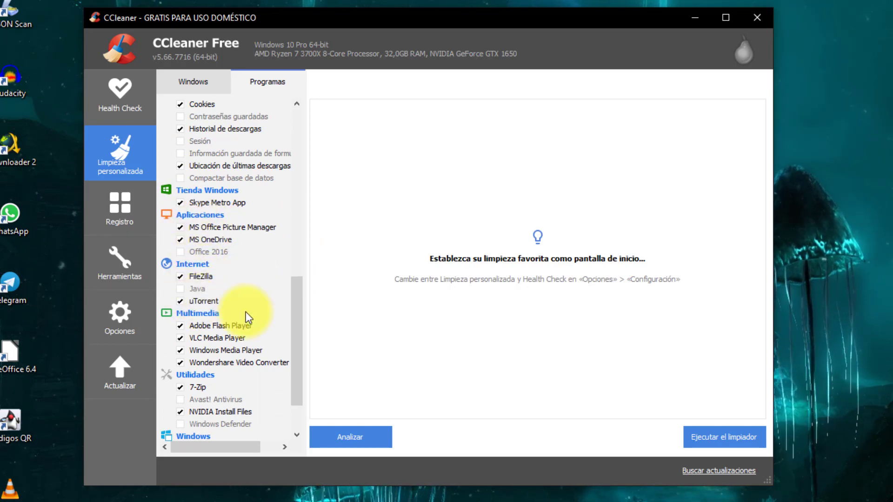
scroll(293, 324, "down", 2)
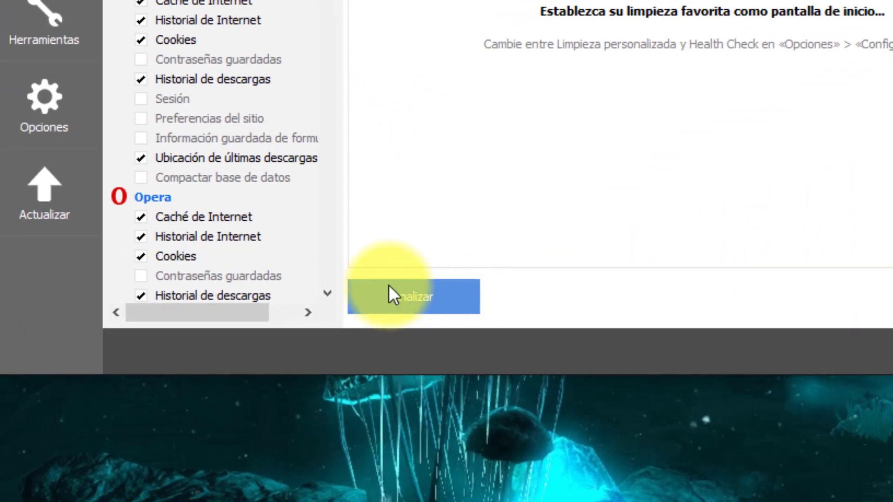
Analyze the computer with the current custom cleaning selection and run the cleaner on the found files.
left_click(402, 294)
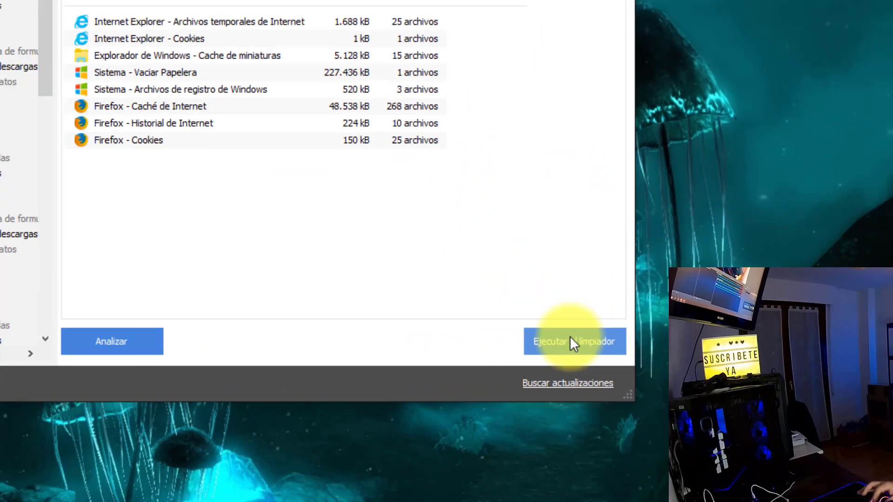
left_click(570, 337)
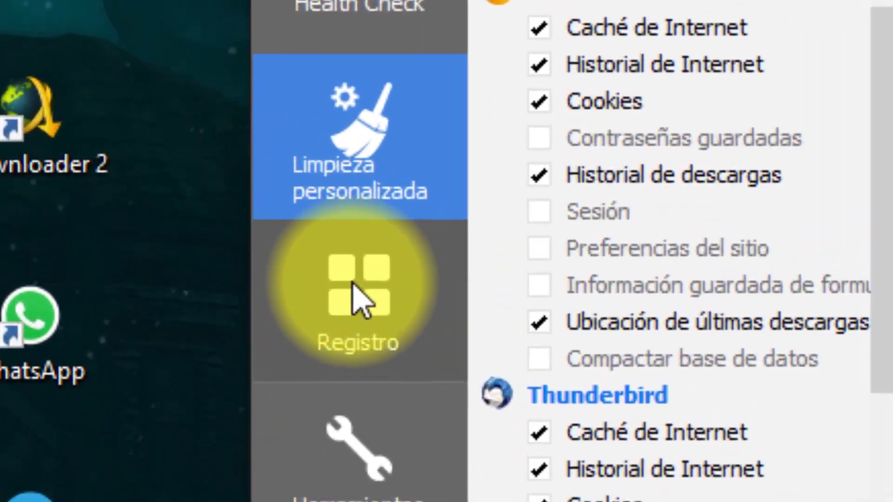
Scan the registry for problems in all checked categories and start repairing the selected ones.
left_click(230, 236)
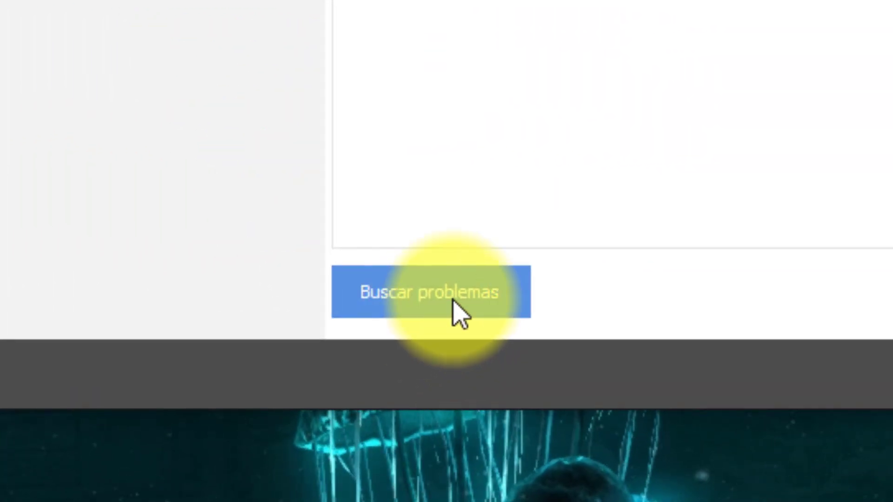
left_click(458, 313)
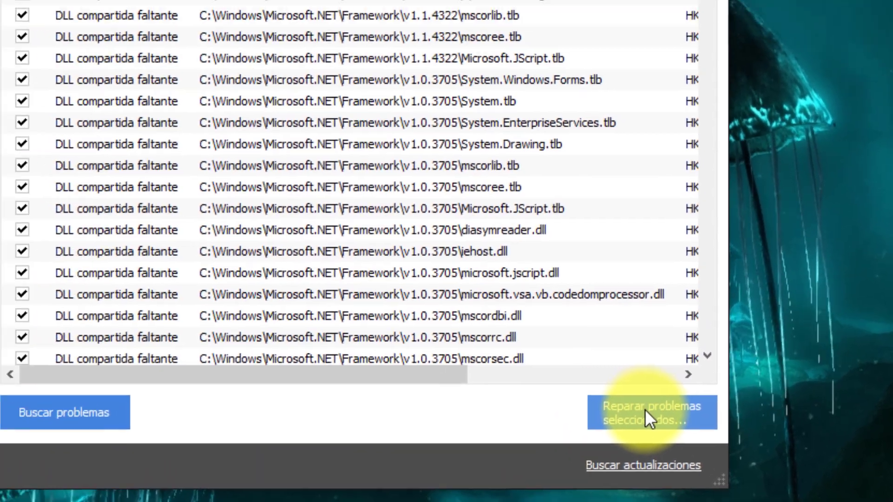
left_click(558, 358)
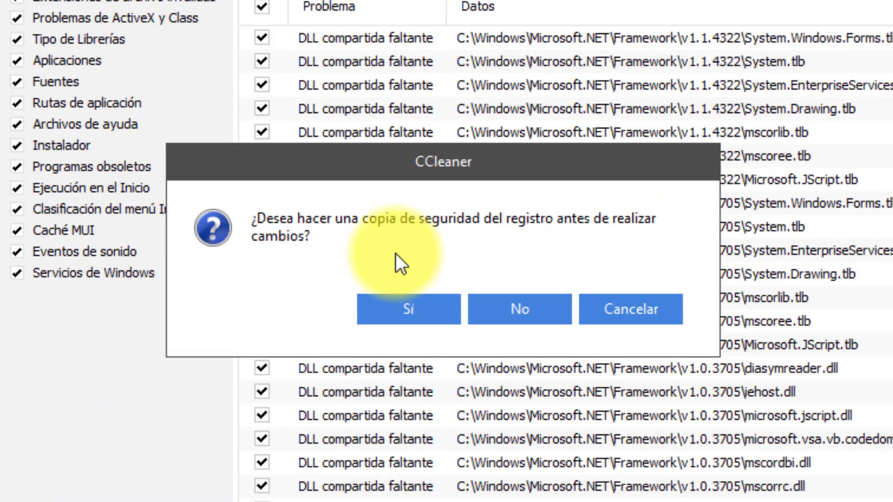
Back up the registry before the changes, saving it in Documentos as "Copia de seguridad del registro".
left_click(390, 310)
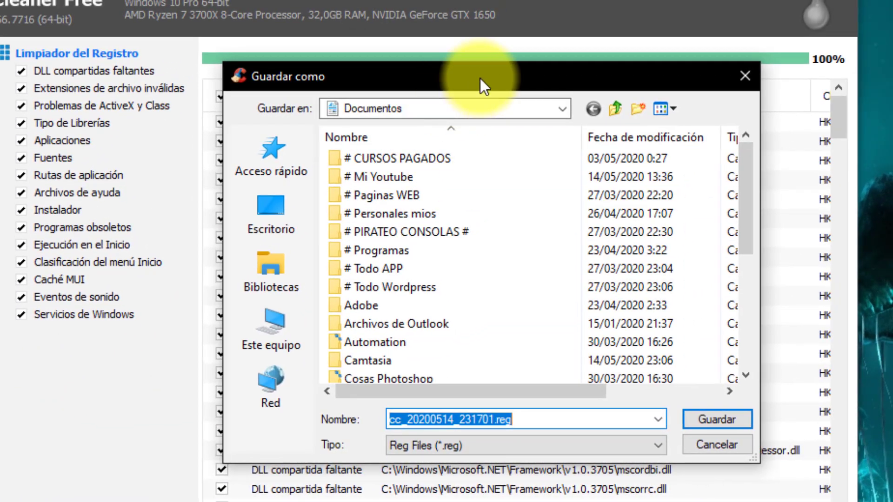
left_click_drag(534, 22, 516, 41)
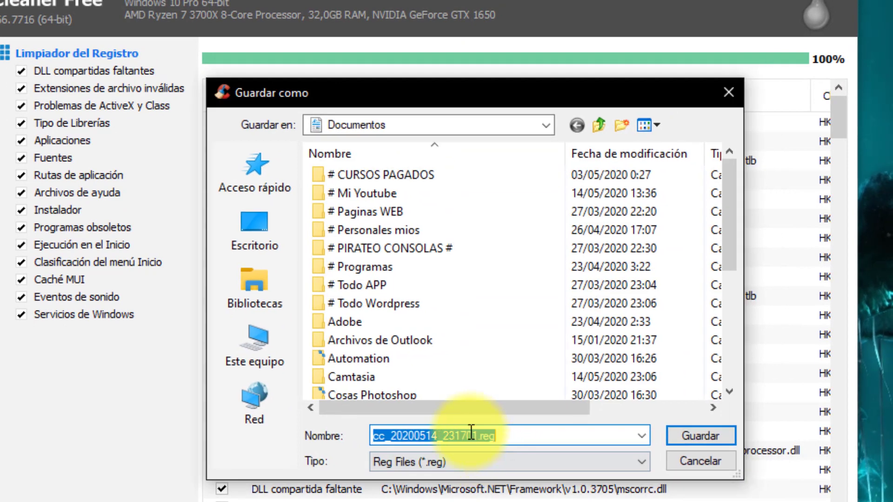
left_click_drag(480, 437, 338, 439)
type("Copia de seguridad d")
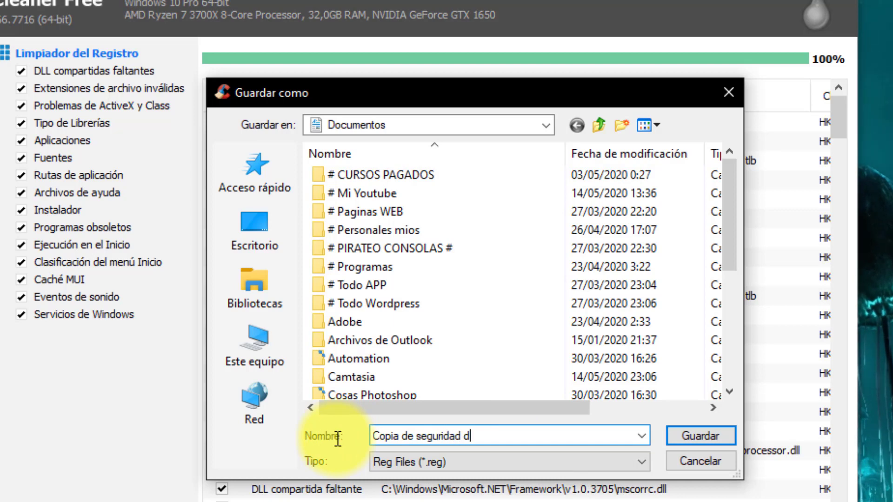
type("el registro")
key("Left")
key("Left")
key("Left")
type("s")
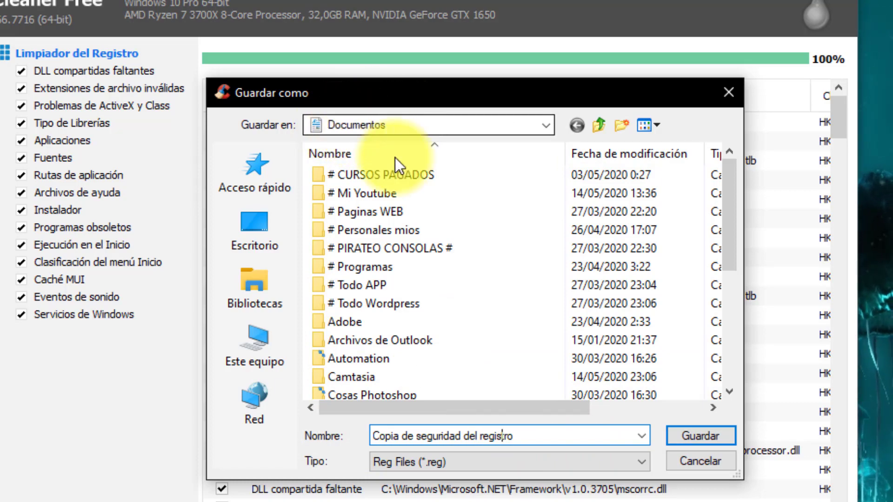
left_click(687, 432)
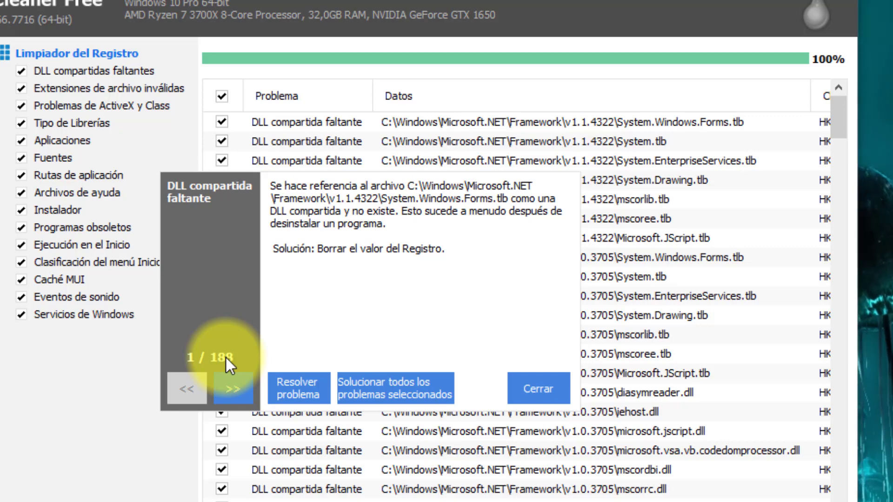
Fix all selected registry problems at once and close the cleaner.
left_click(377, 387)
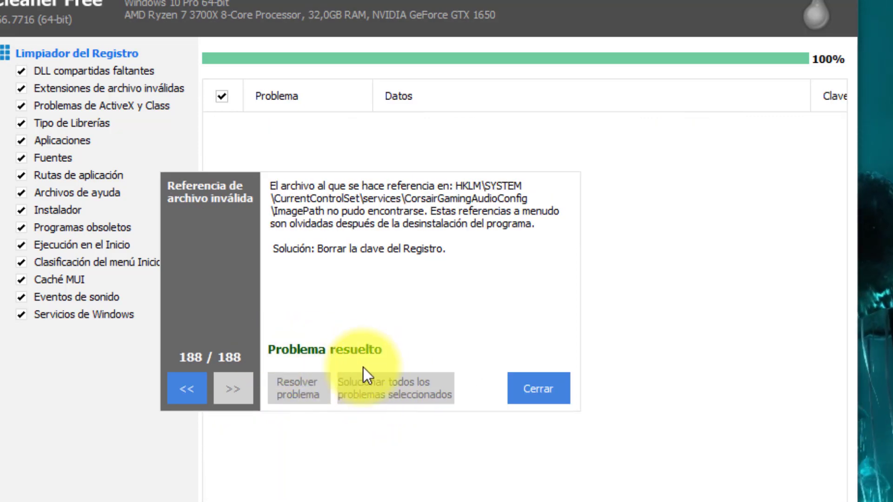
left_click(527, 395)
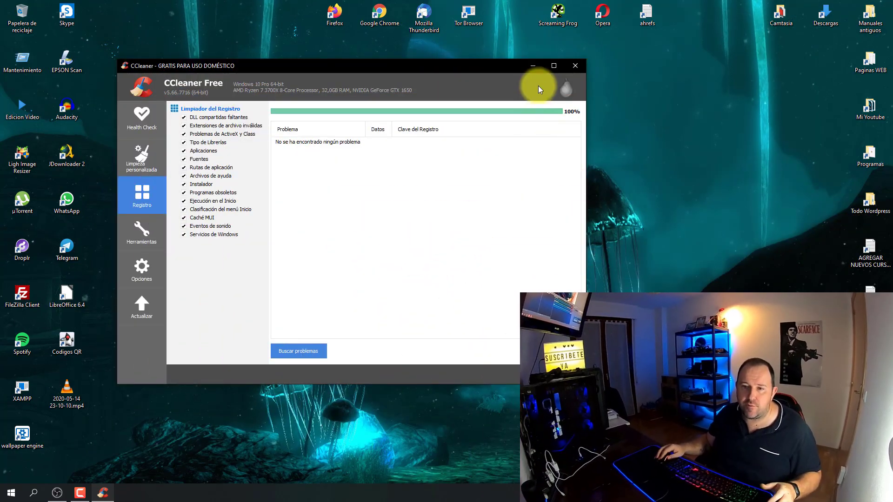
left_click(575, 62)
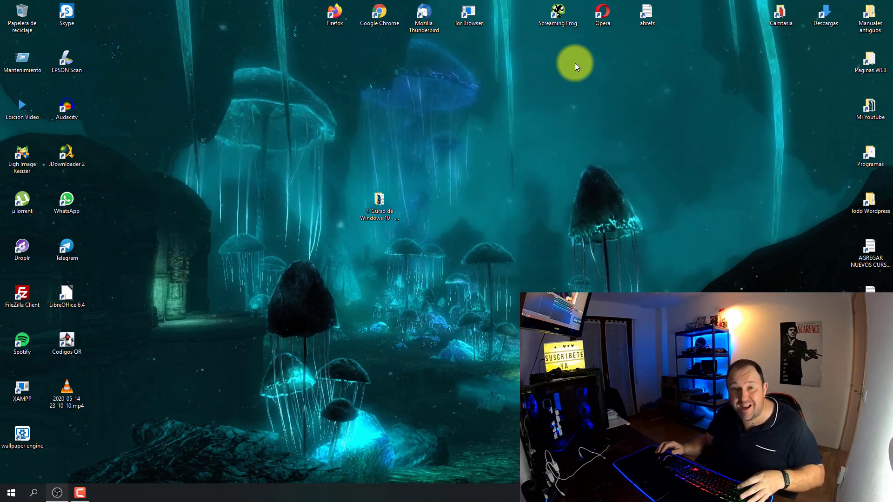
In File Explorer, restore the registry by merging "Copia de seguridad del registro.reg" from the Documentos folder.
key("super+e")
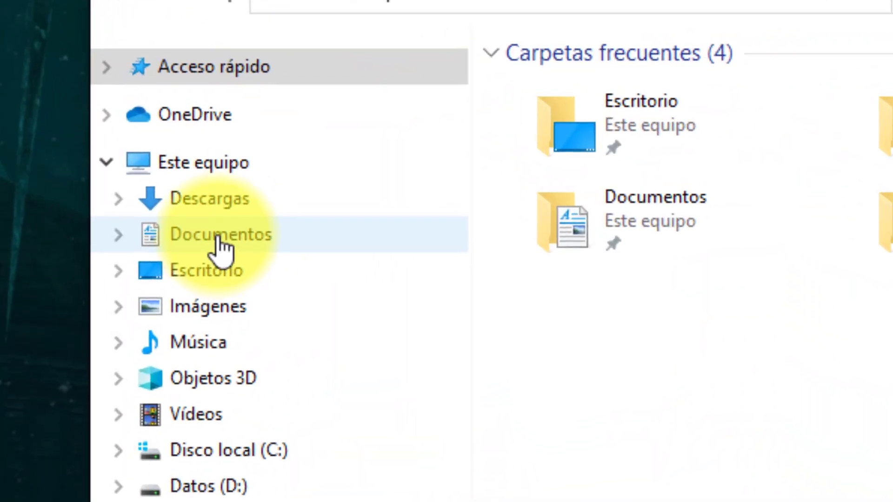
left_click(222, 250)
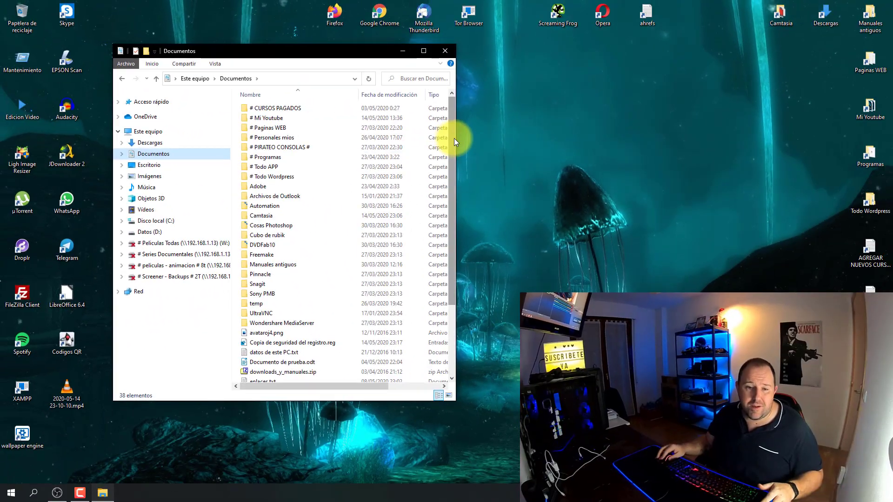
scroll(454, 138, "down", 1)
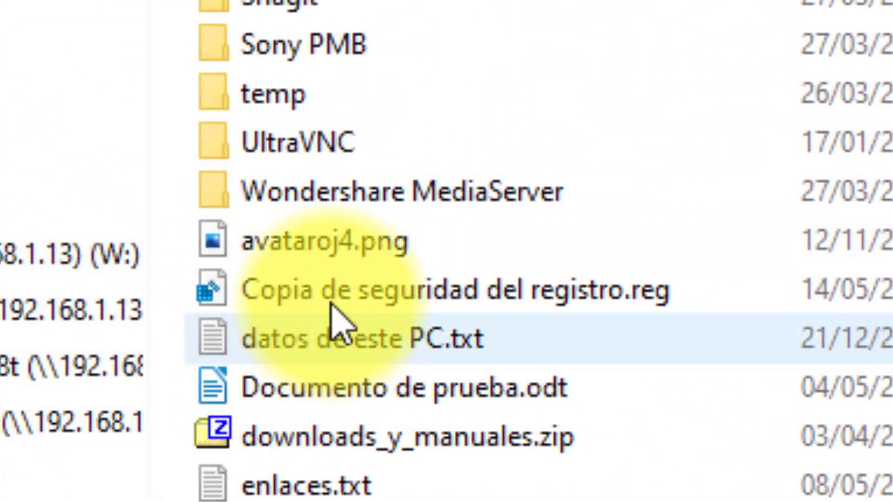
left_click(470, 296)
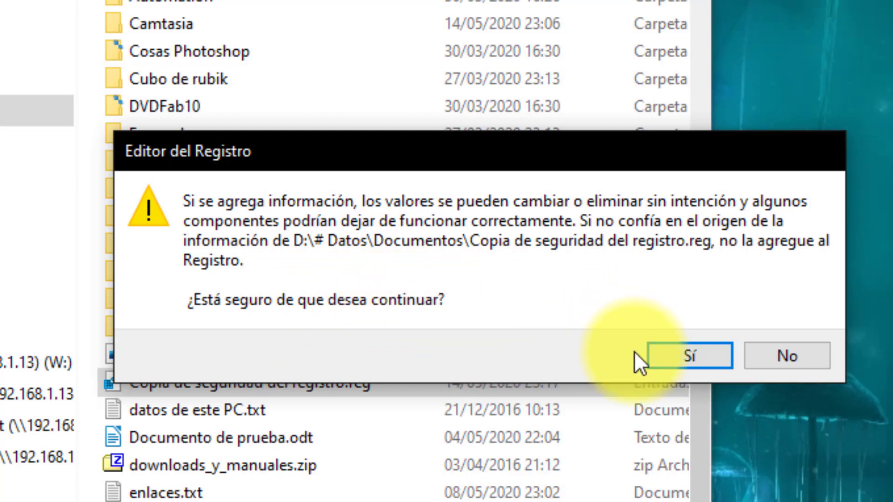
left_click(670, 357)
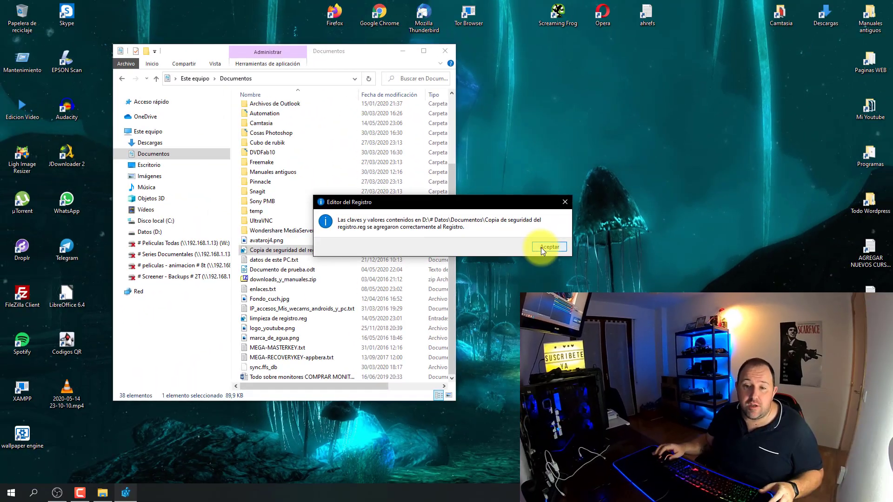
left_click(542, 247)
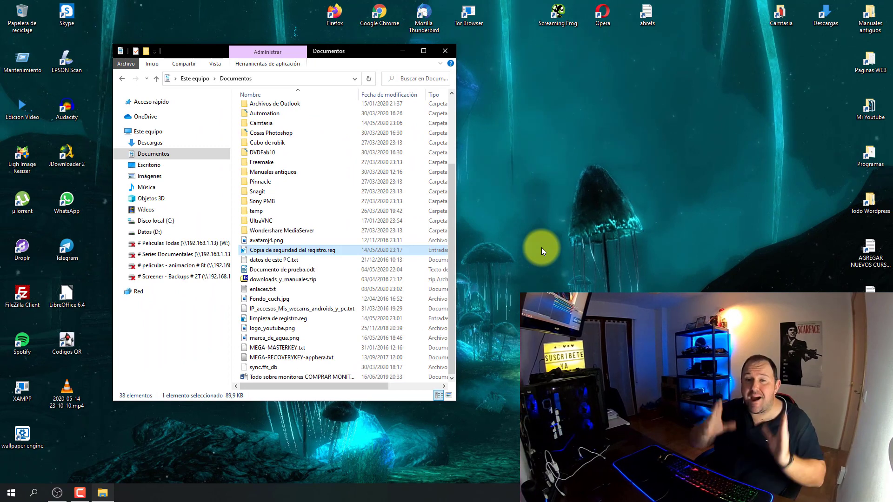